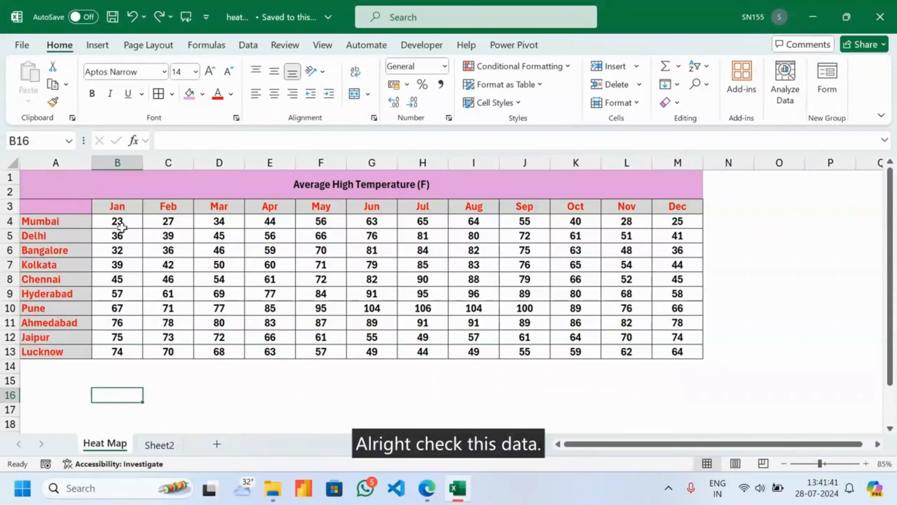
# Examine the temperature data in B4:M13, checking Pune's June, July and August cells.
pyautogui.click(119, 218)
pyautogui.moveTo(119, 218); pyautogui.dragTo(675, 348)
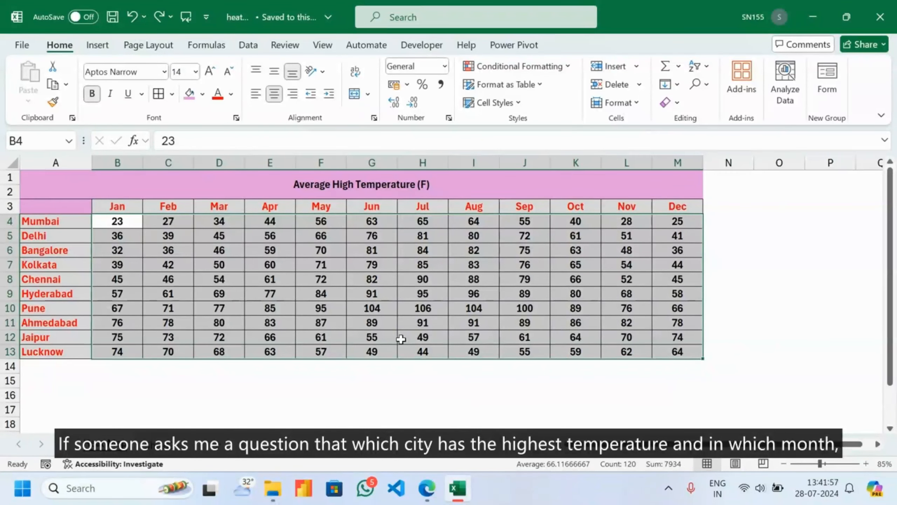
pyautogui.click(363, 310)
pyautogui.click(422, 313)
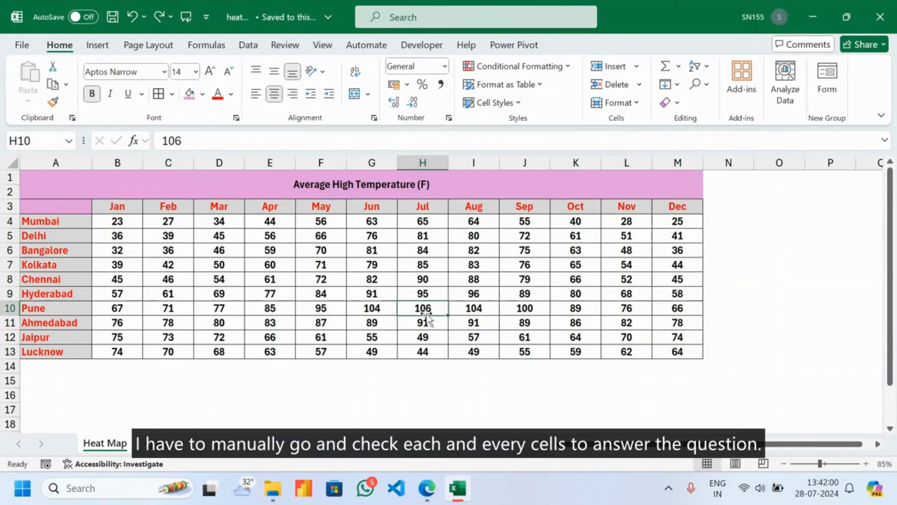
pyautogui.click(482, 312)
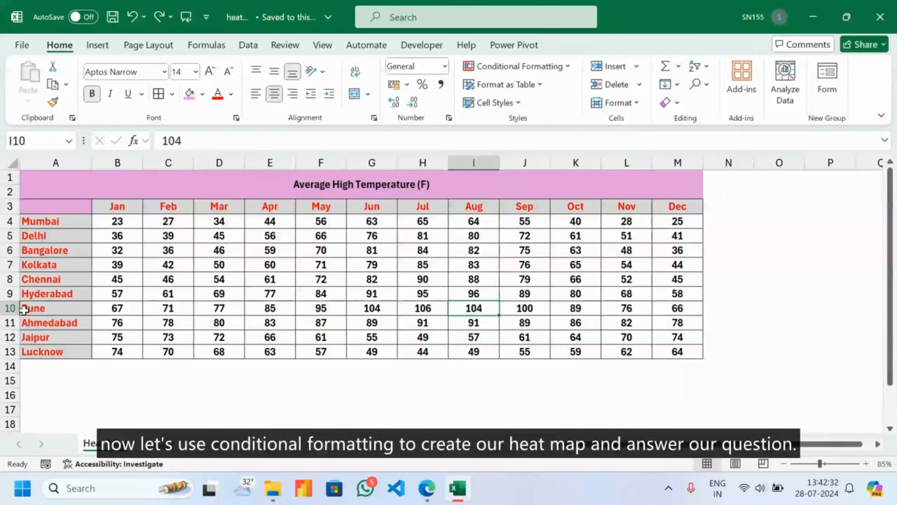
# Apply a red-white-blue color scale to the temperatures in B4:M13, with red for the highest values.
pyautogui.moveTo(107, 226)
pyautogui.mouseDown()
pyautogui.moveTo(116, 350)
pyautogui.moveTo(677, 350)
pyautogui.moveTo(339, 236)
pyautogui.moveTo(120, 207)
pyautogui.moveTo(115, 220)
pyautogui.mouseUp()
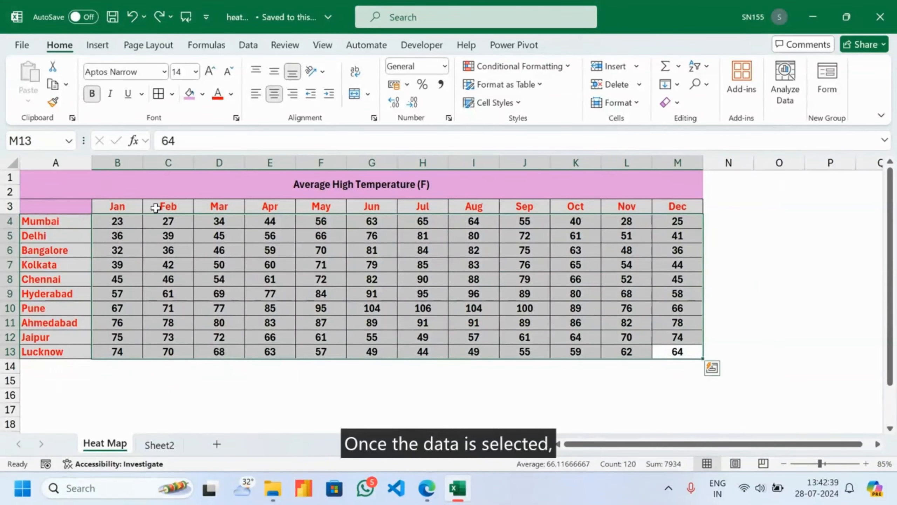
pyautogui.click(535, 64)
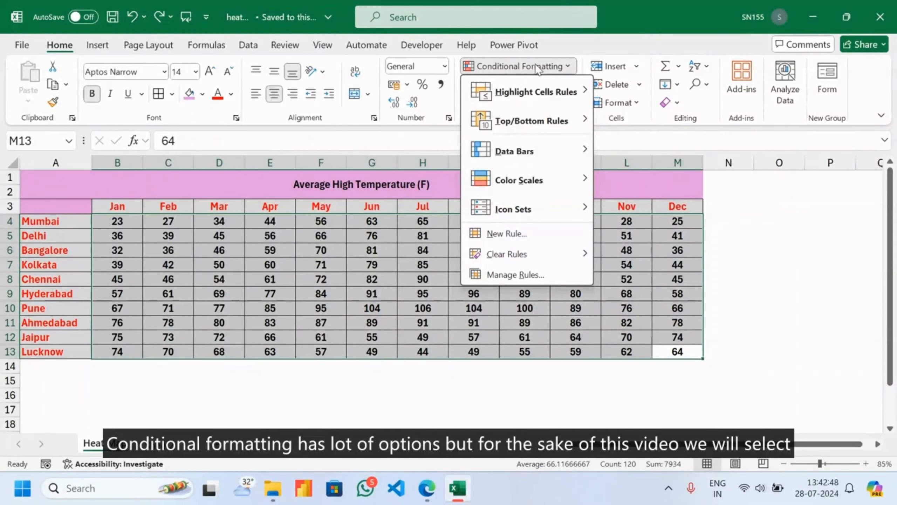
pyautogui.moveTo(519, 182)
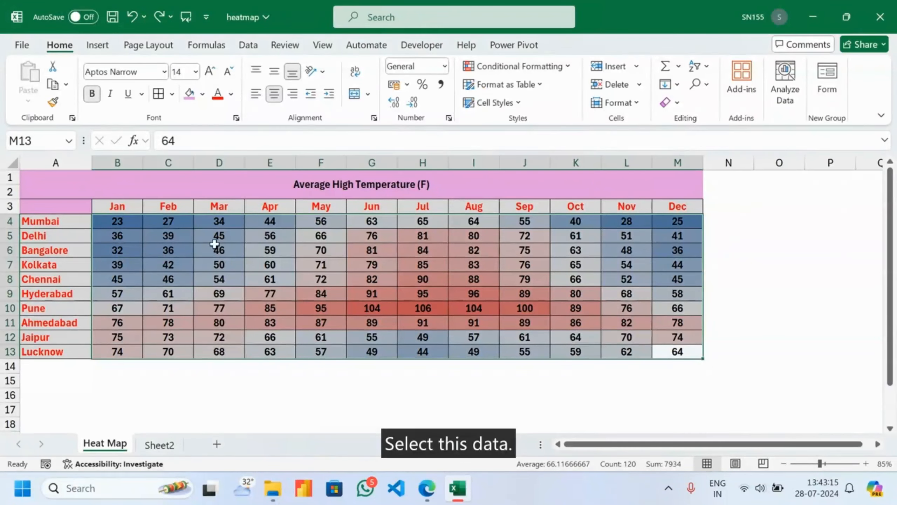
# Hide the numbers in B4:M13 with the custom number format ;;; so only the heat map colors show.
pyautogui.moveTo(118, 221); pyautogui.dragTo(665, 353)
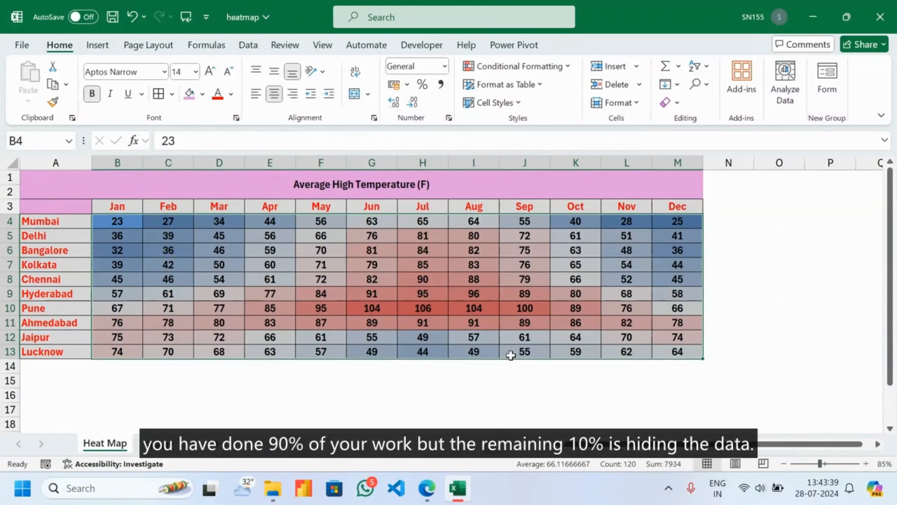
pyautogui.moveTo(117, 221); pyautogui.dragTo(662, 351)
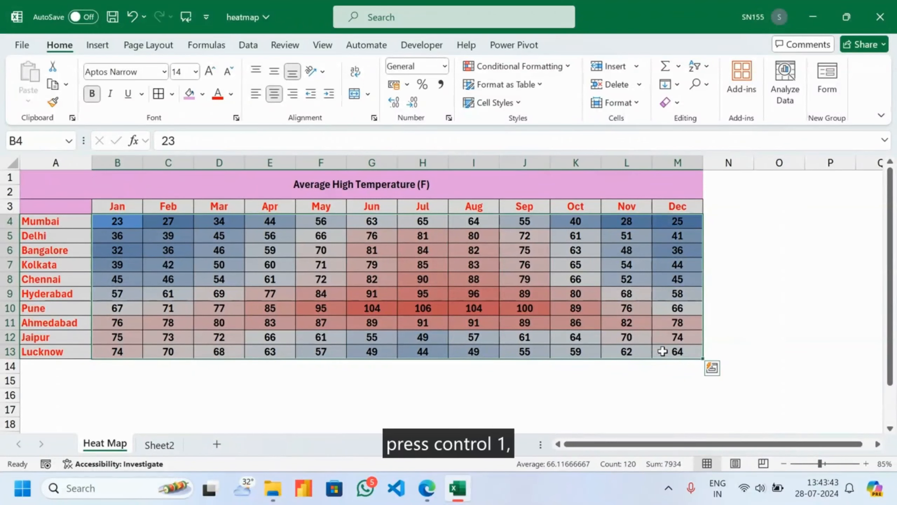
pyautogui.hotkey('ctrl', '1')
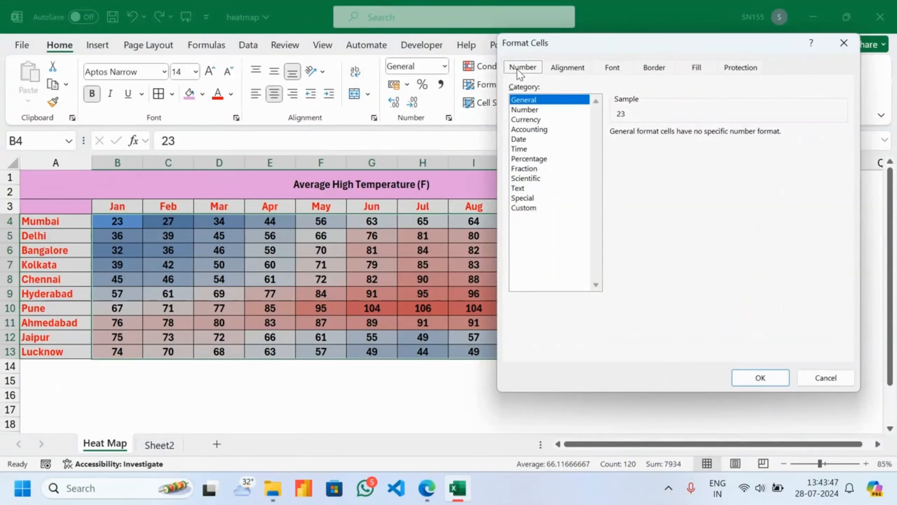
pyautogui.click(529, 210)
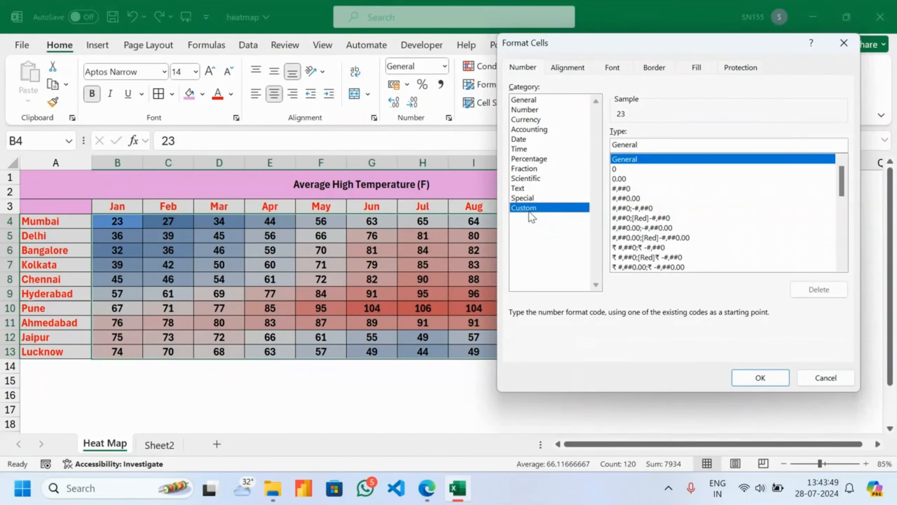
pyautogui.doubleClick(644, 148)
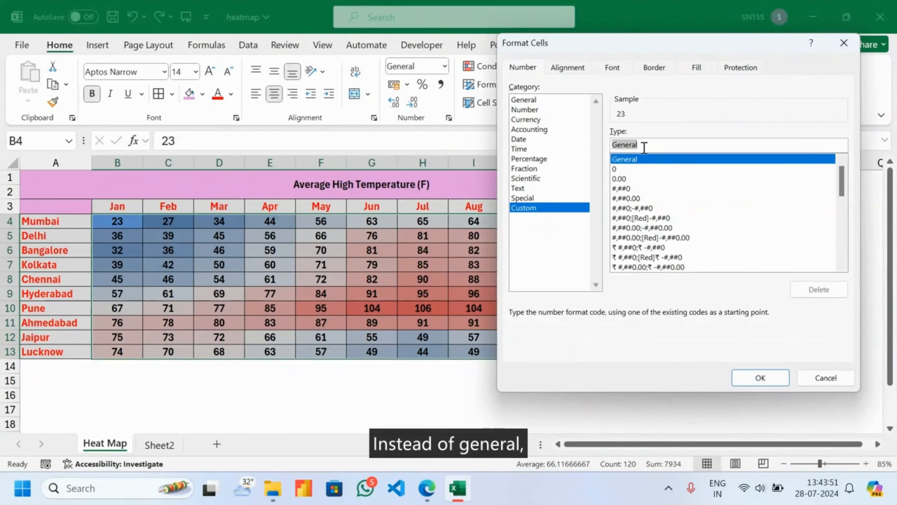
pyautogui.write(';;;')
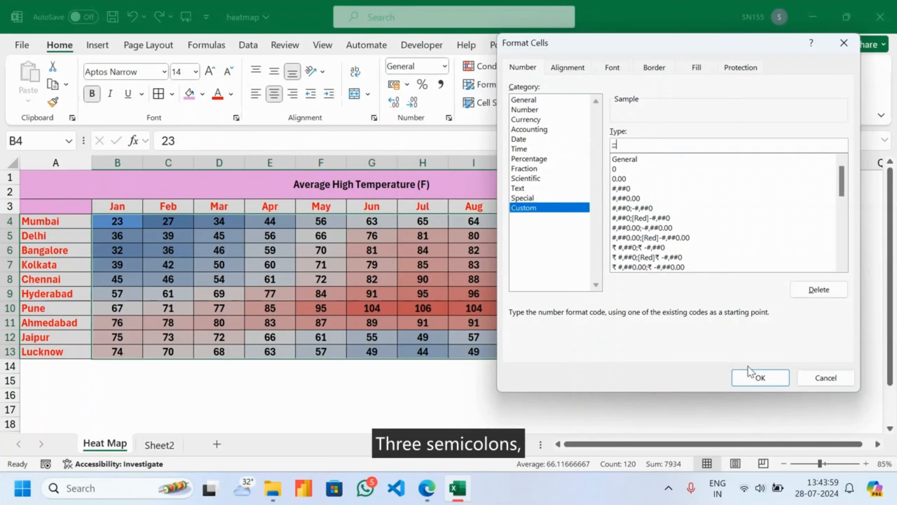
pyautogui.click(750, 376)
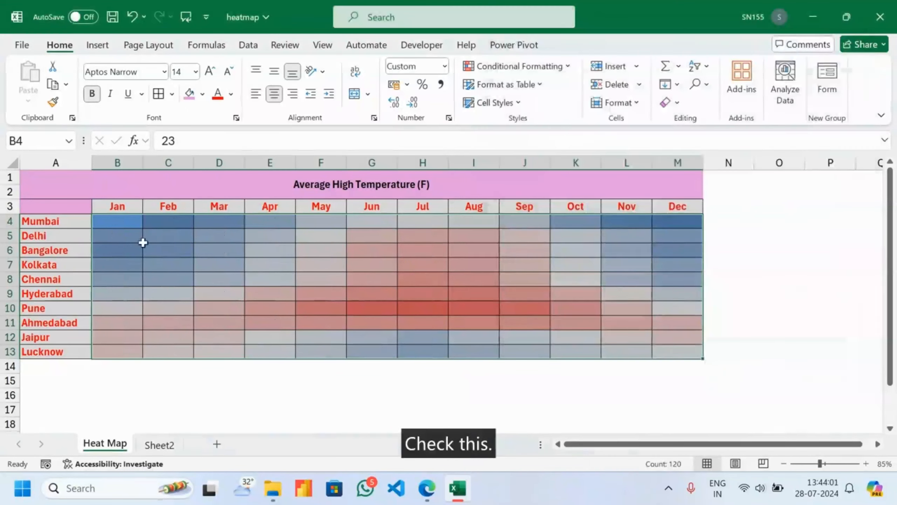
pyautogui.click(168, 381)
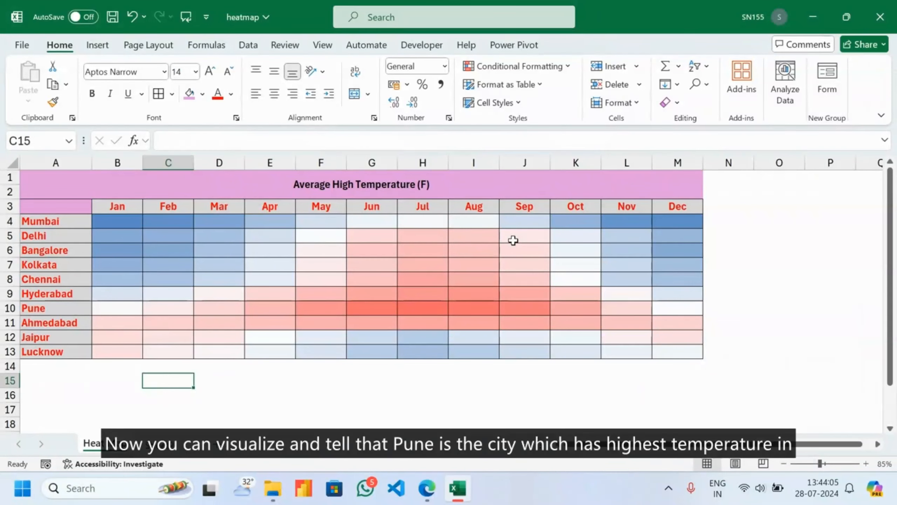
# Examine the heat map's extreme colors, checking Pune's June to September cells and Mumbai's November to February cells.
pyautogui.doubleClick(356, 312)
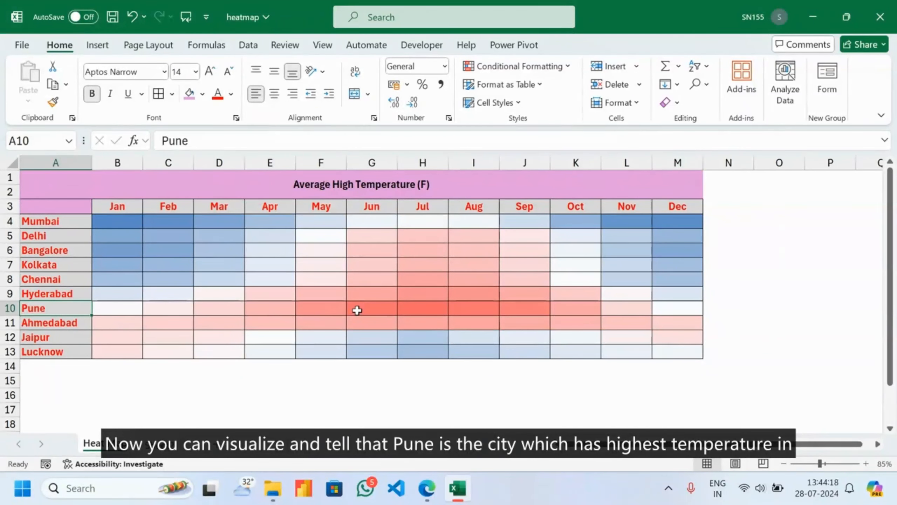
pyautogui.click(357, 310)
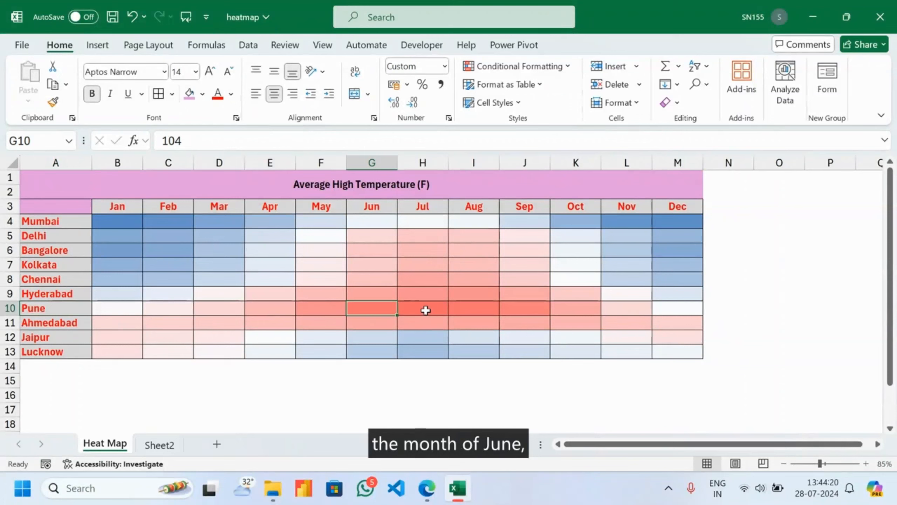
pyautogui.click(433, 310)
pyautogui.click(473, 311)
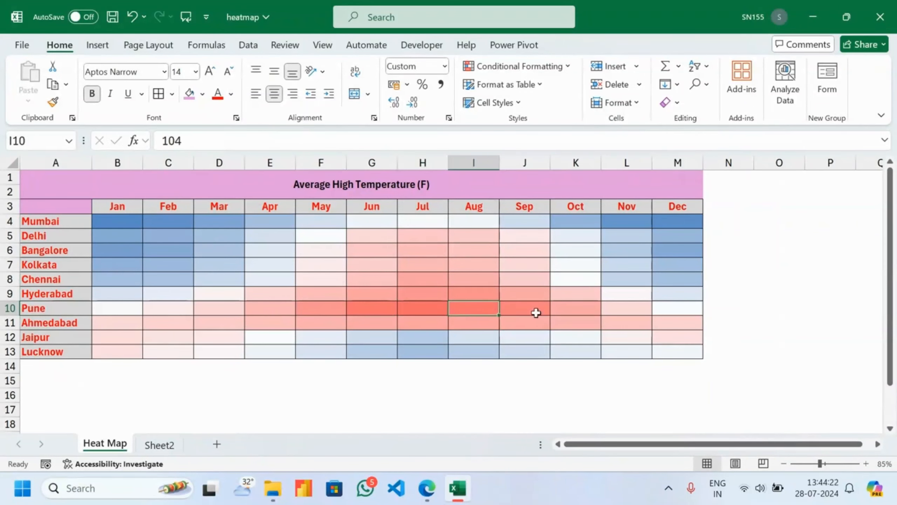
pyautogui.click(539, 312)
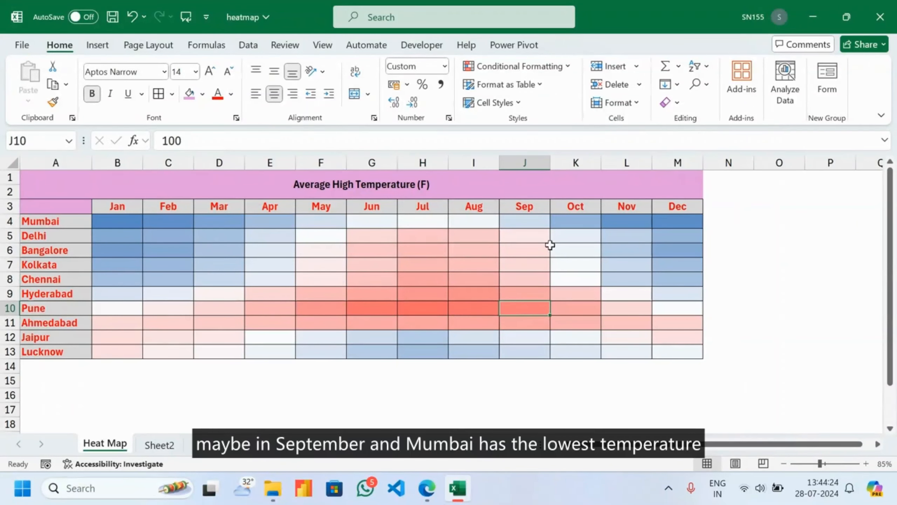
pyautogui.click(39, 221)
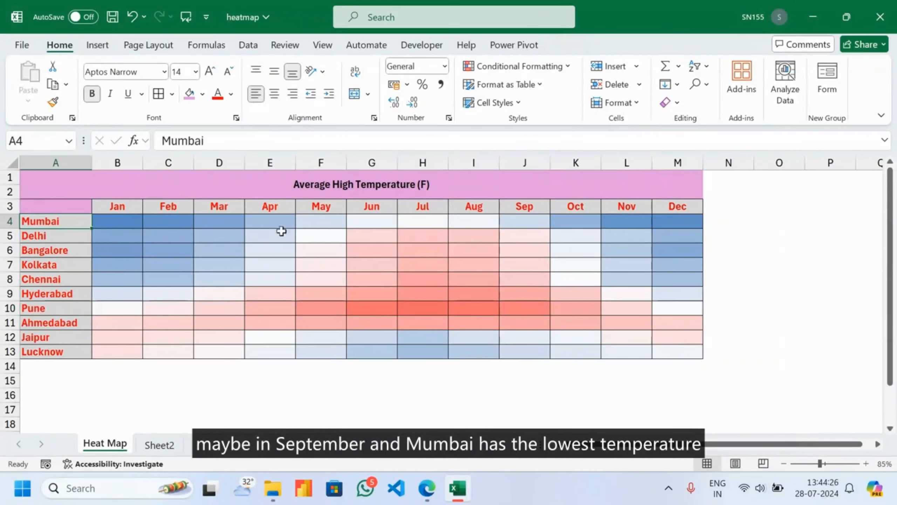
pyautogui.doubleClick(642, 224)
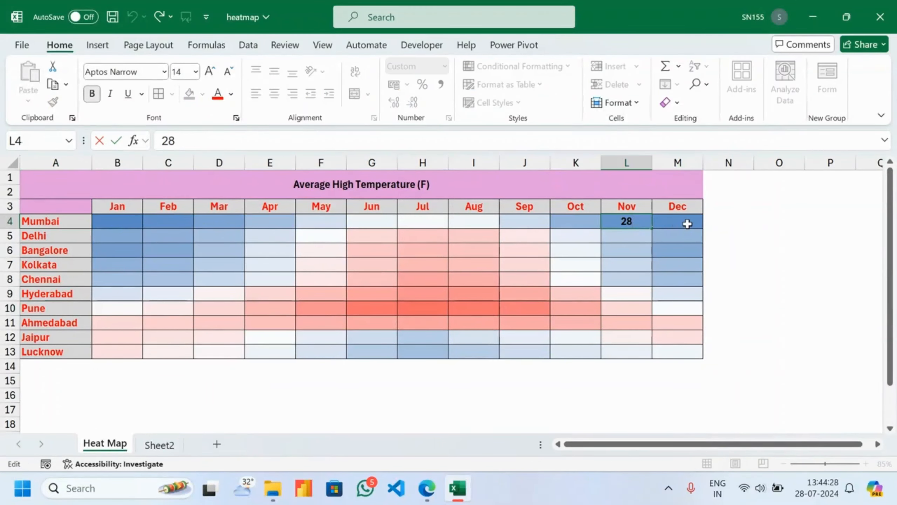
pyautogui.click(687, 224)
pyautogui.click(95, 223)
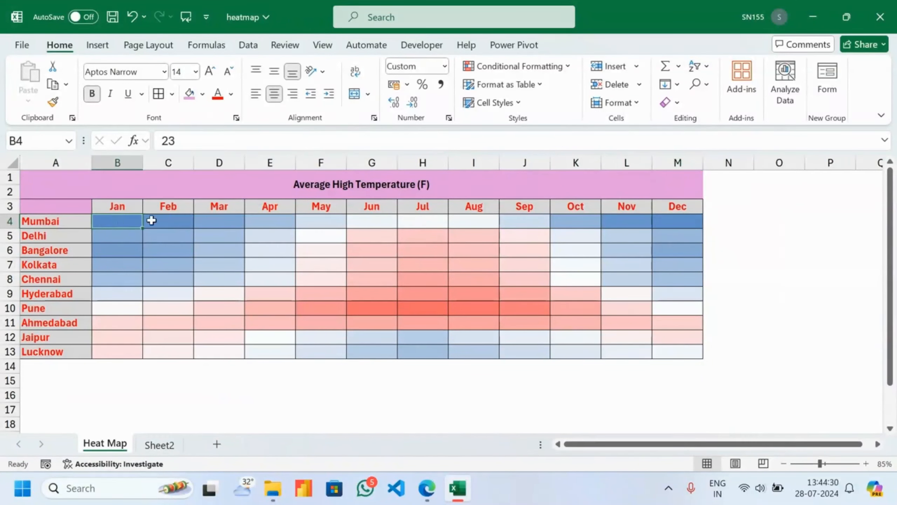
pyautogui.click(152, 221)
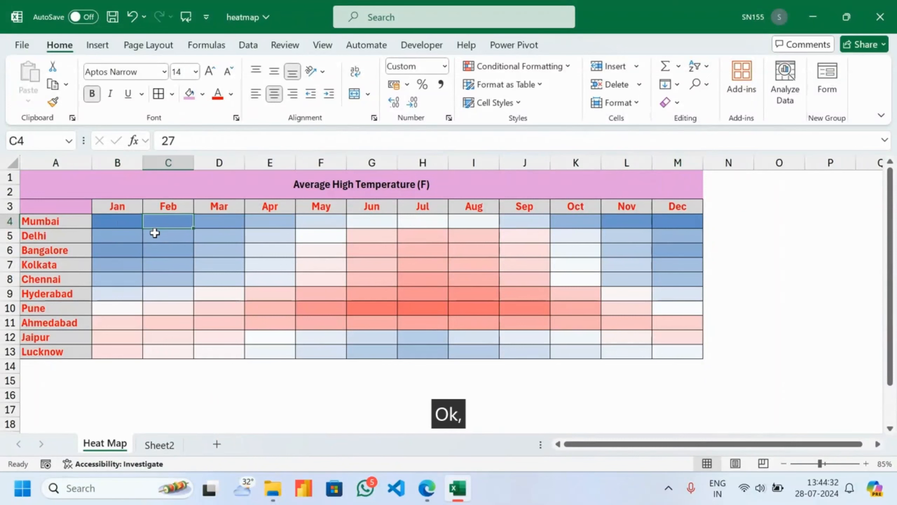
# Check the hidden temperatures of Mumbai in January and Kolkata in January and March in the formula bar.
pyautogui.click(122, 222)
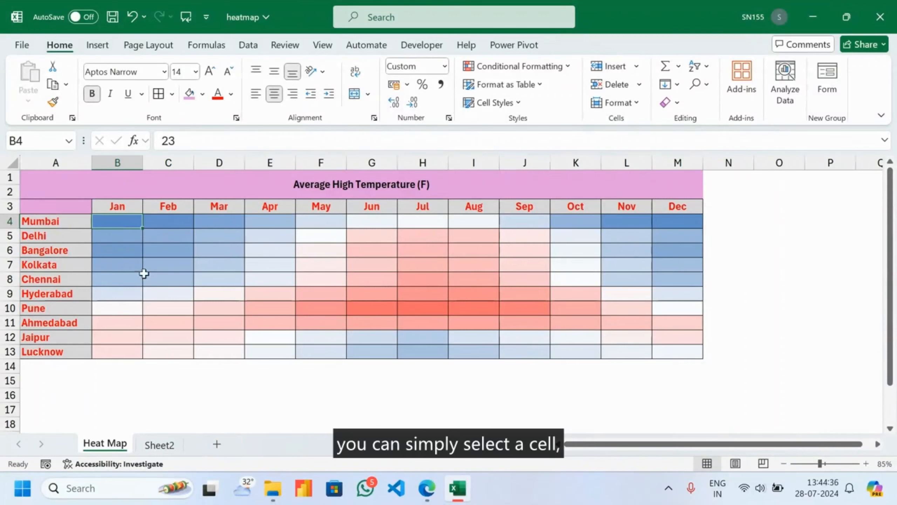
pyautogui.click(120, 262)
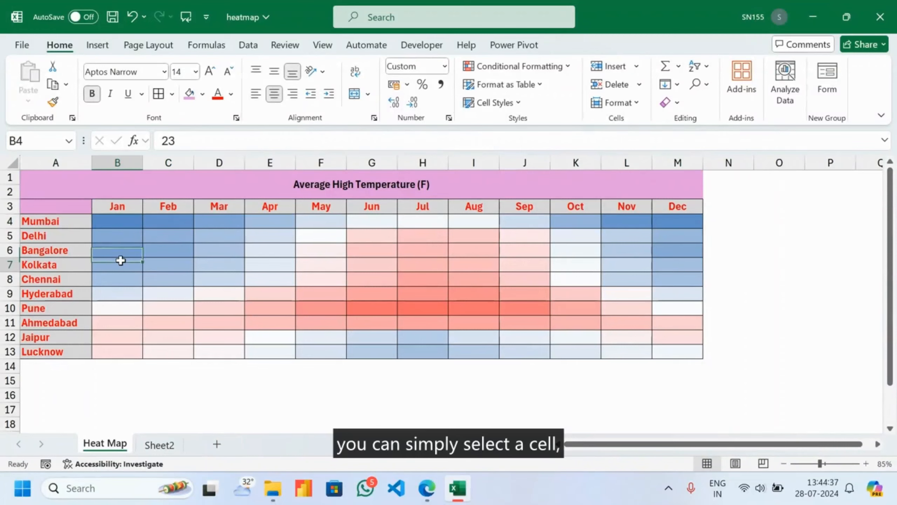
pyautogui.doubleClick(175, 141)
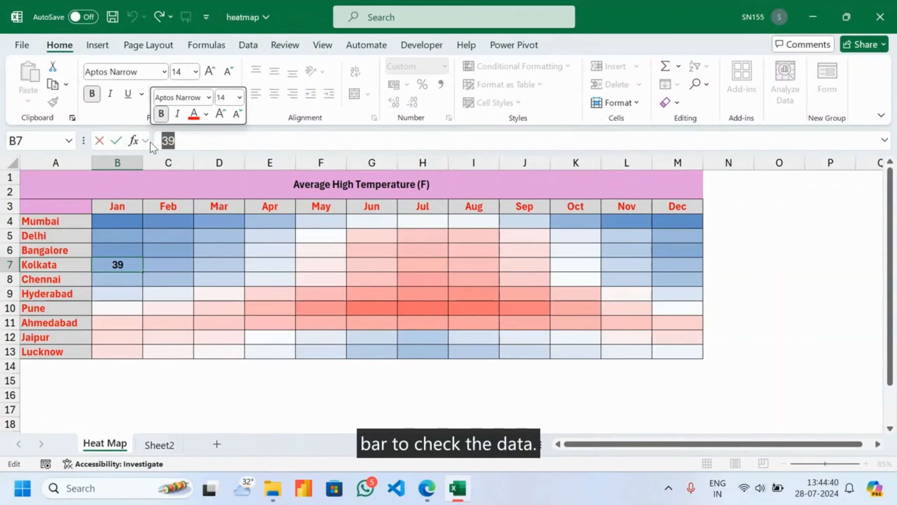
pyautogui.click(211, 271)
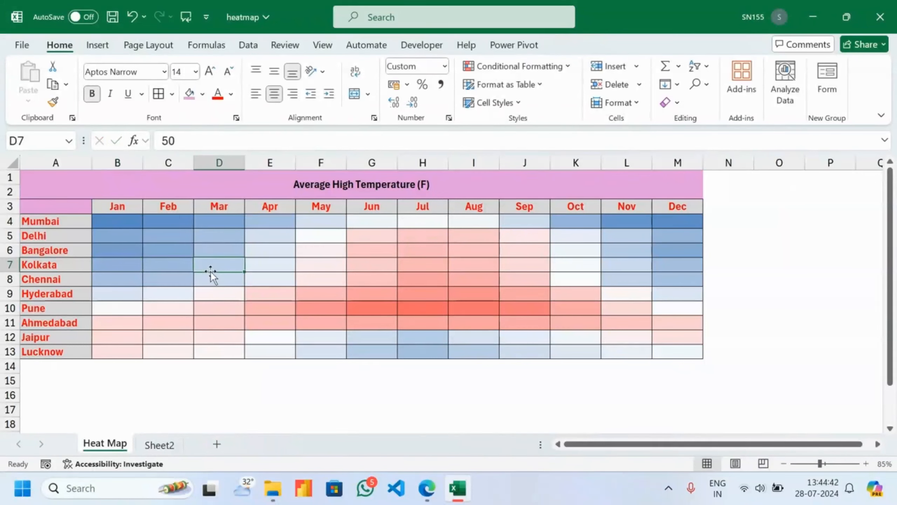
# Check hidden temperatures in cell edit mode for Pune in June to August and Mumbai in November, January and February.
pyautogui.click(370, 302)
pyautogui.doubleClick(370, 308)
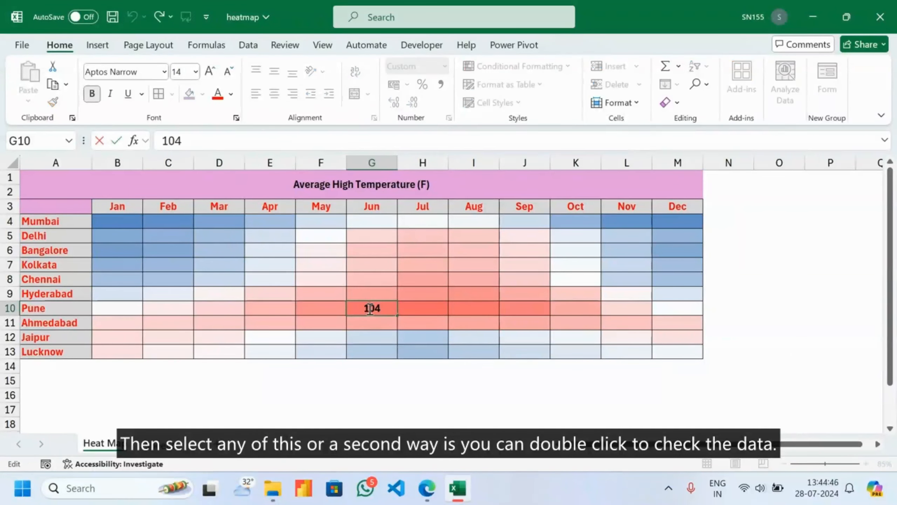
pyautogui.click(402, 308)
pyautogui.doubleClick(406, 308)
pyautogui.click(467, 309)
pyautogui.doubleClick(467, 310)
pyautogui.doubleClick(631, 222)
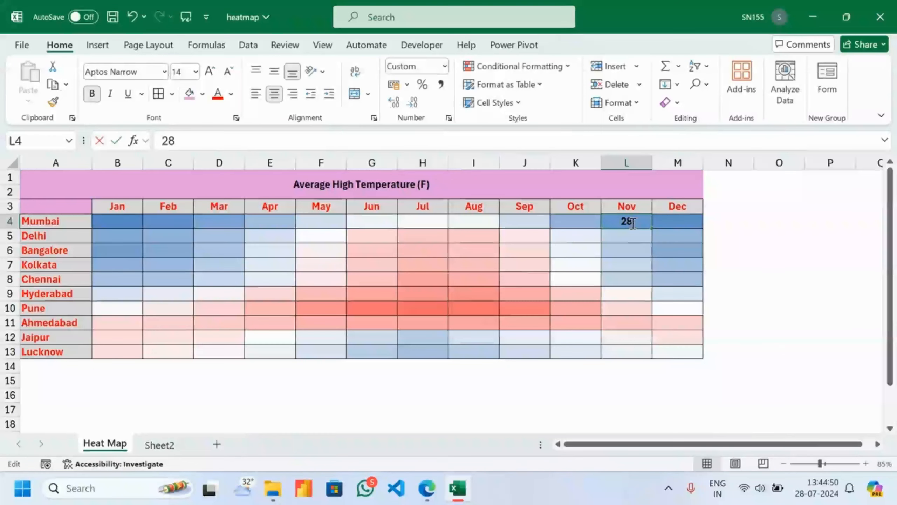
pyautogui.click(115, 225)
pyautogui.hotkey('ctrl', 'Down')
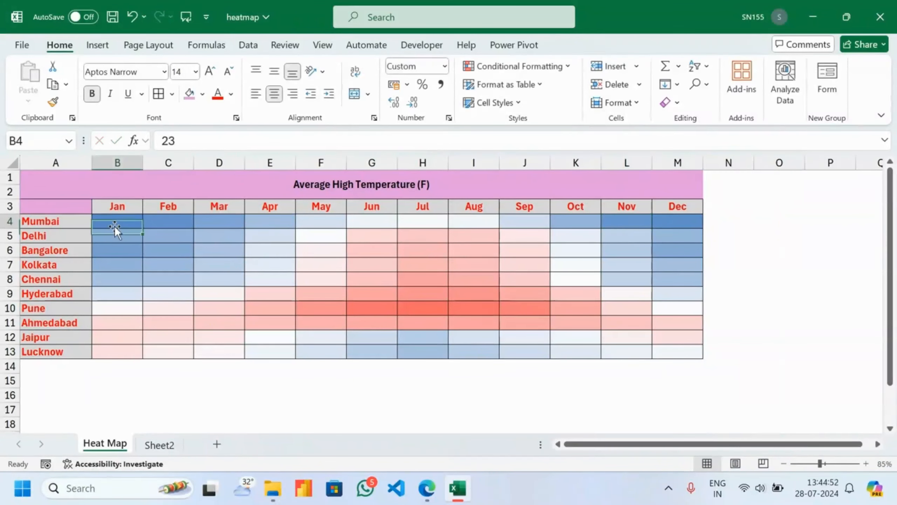
pyautogui.hotkey('ctrl', 'Up')
pyautogui.doubleClick(114, 218)
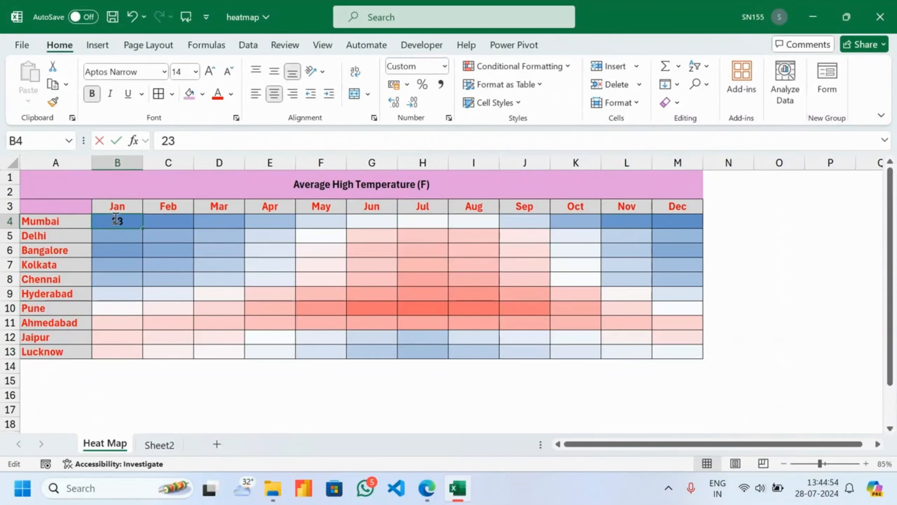
pyautogui.click(157, 217)
pyautogui.doubleClick(160, 221)
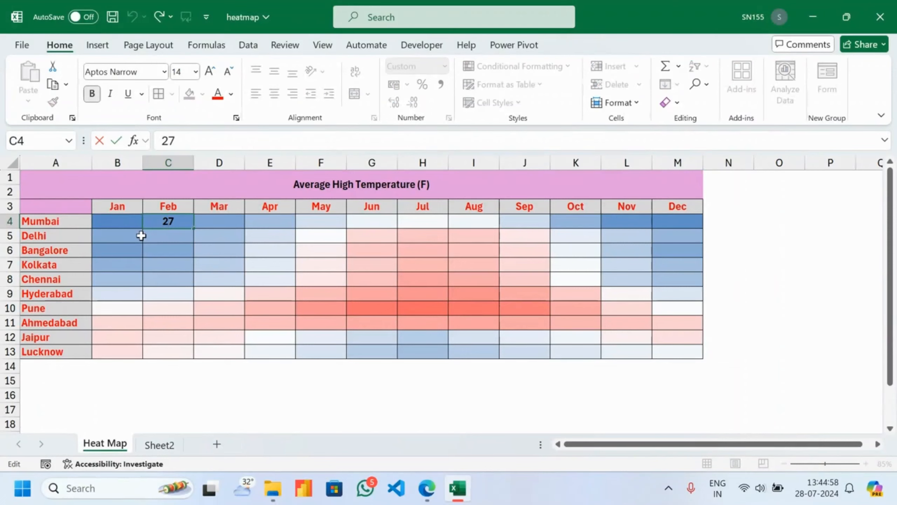
# Clear the custom number format from B4:M13 to show the temperature numbers again.
pyautogui.moveTo(122, 223); pyautogui.dragTo(103, 221)
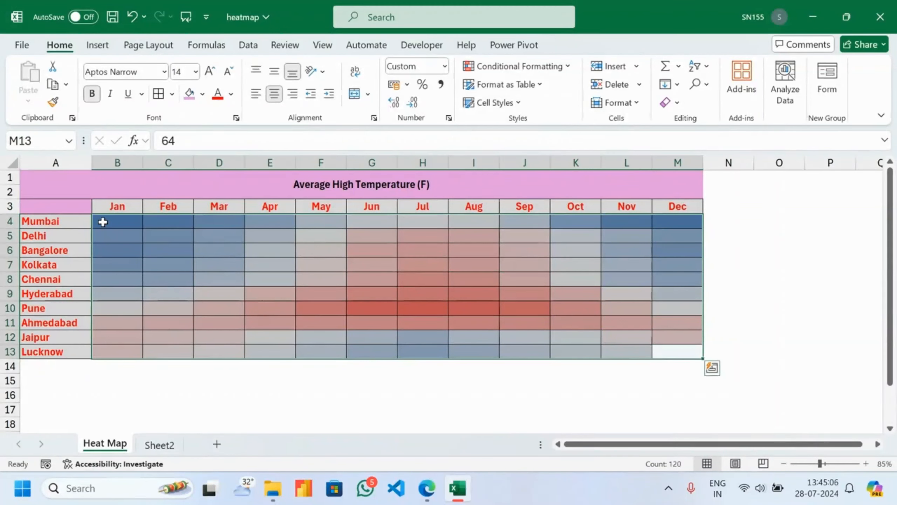
pyautogui.hotkey('ctrl', '1')
pyautogui.click(651, 145)
pyautogui.press('BackSpace')
pyautogui.press('BackSpace')
pyautogui.press('BackSpace')
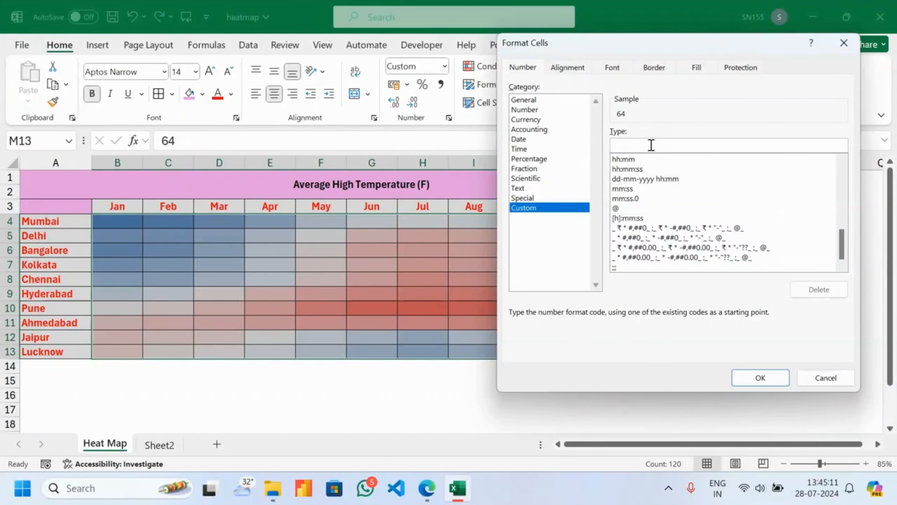
pyautogui.click(763, 377)
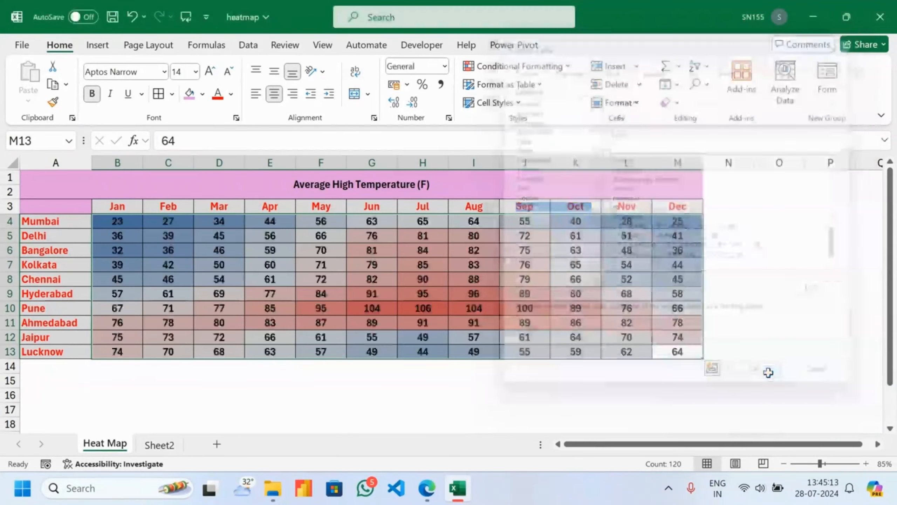
pyautogui.click(310, 401)
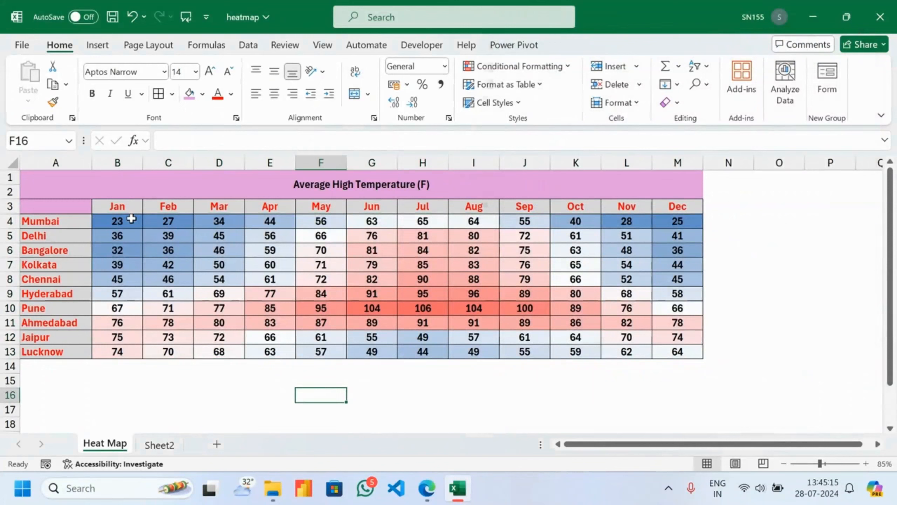